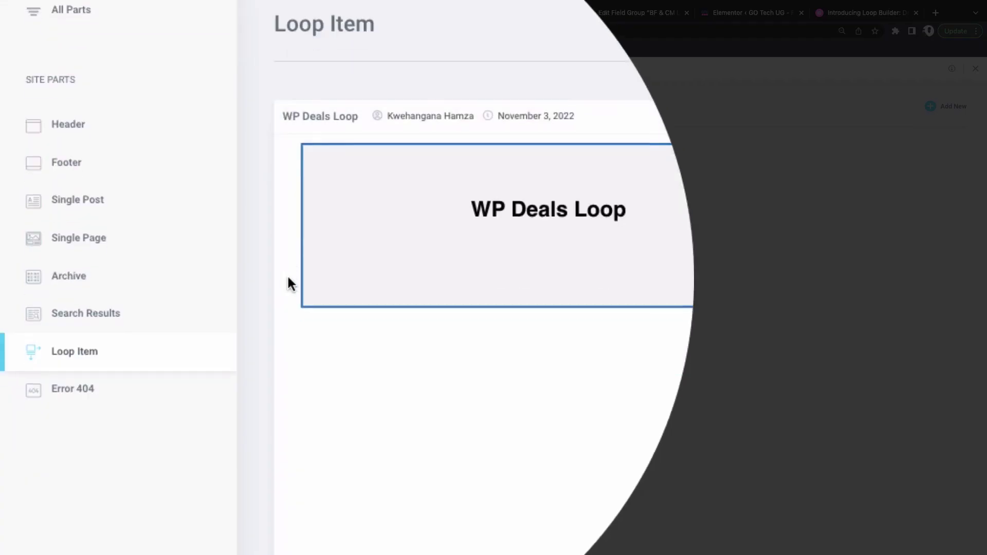
# - On the Elementor settings page, scroll to the Loop experiment and confirm it is Active
pyautogui.scroll(-3, 287, 273)
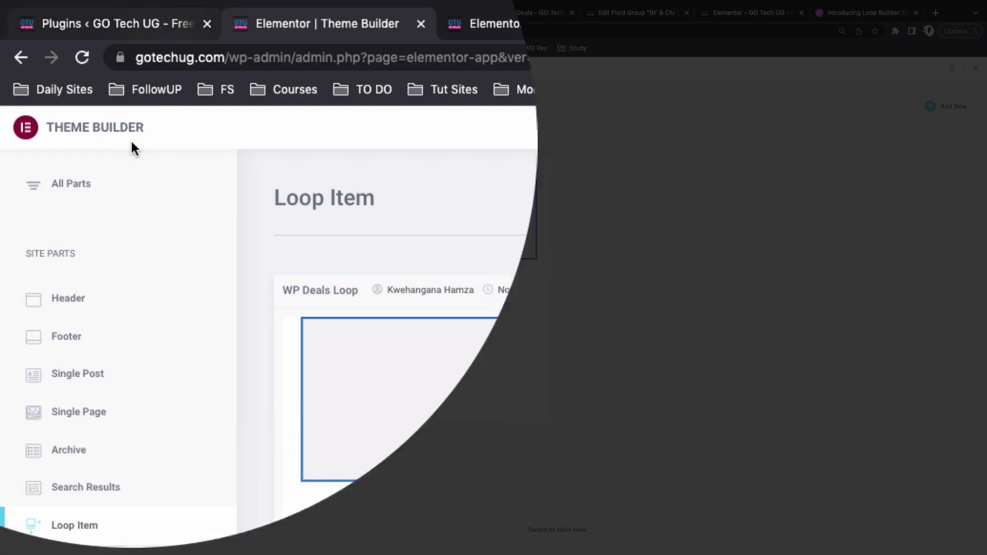
pyautogui.scroll(-5, 154, 285)
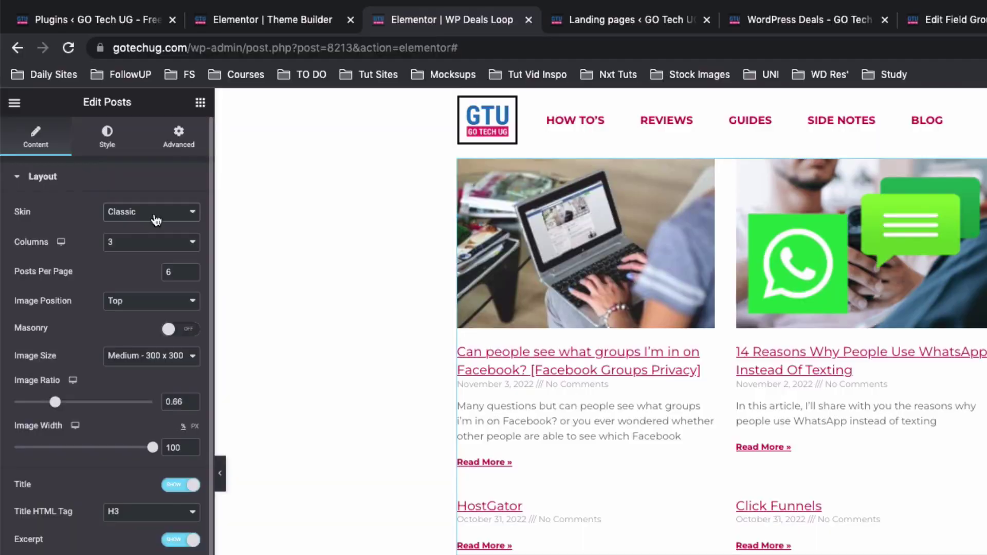
pyautogui.click(156, 218)
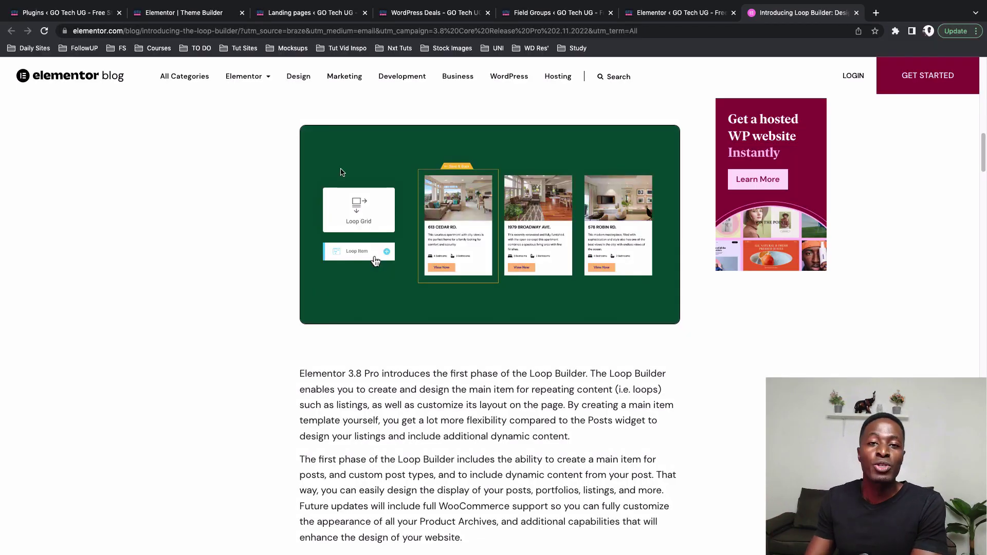
pyautogui.hotkey('ctrl', 'shift', 'Tab')
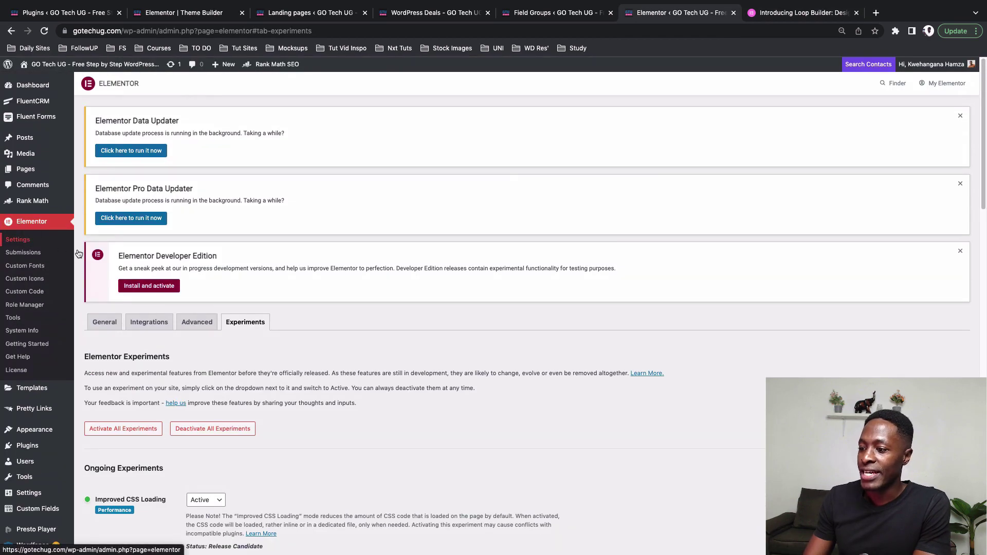
pyautogui.scroll(-10, 244, 322)
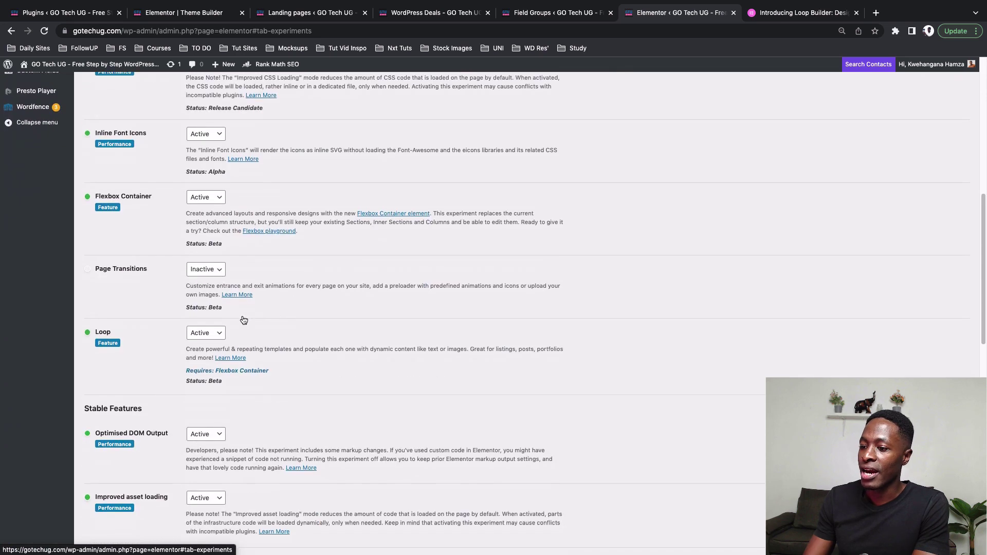
pyautogui.scroll(-3, 244, 321)
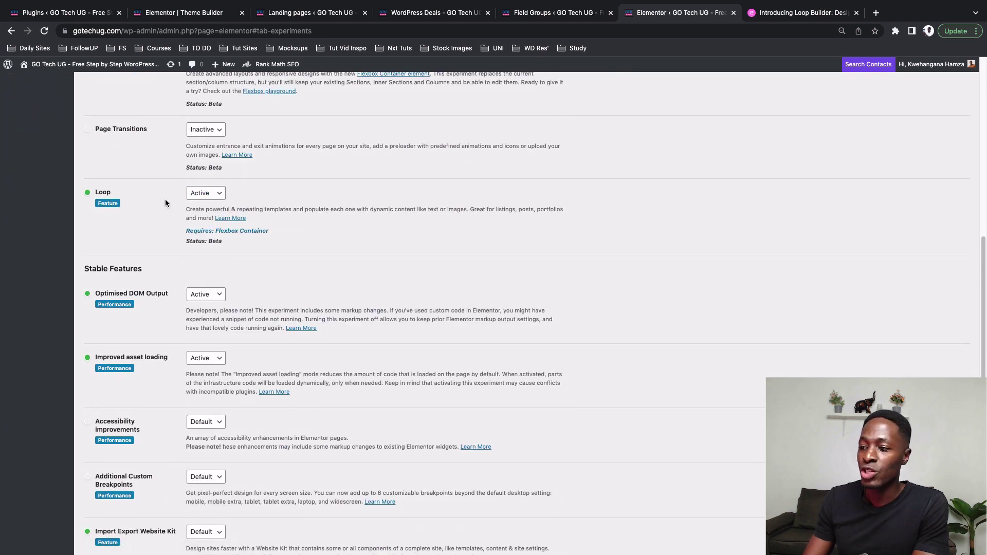
pyautogui.click(223, 192)
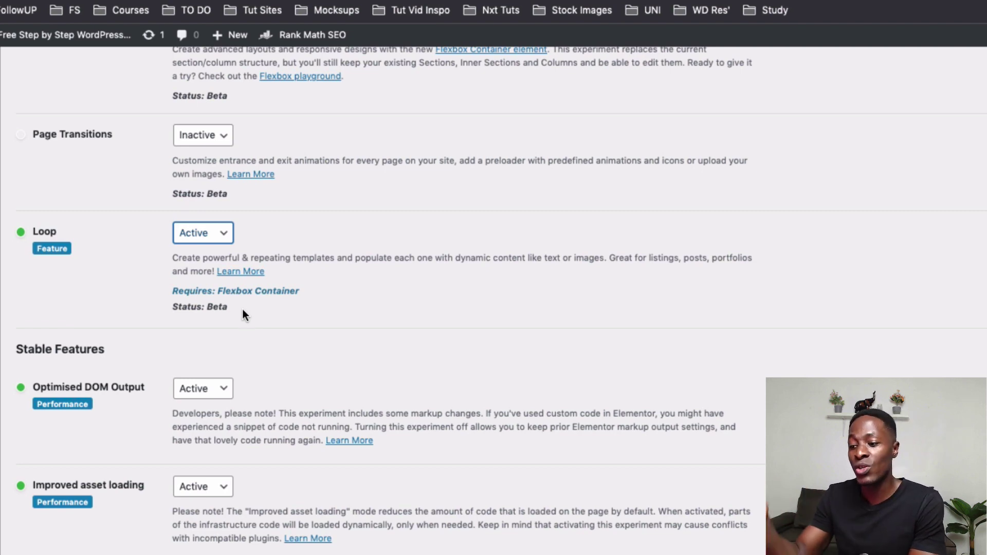
pyautogui.scroll(8, 270, 275)
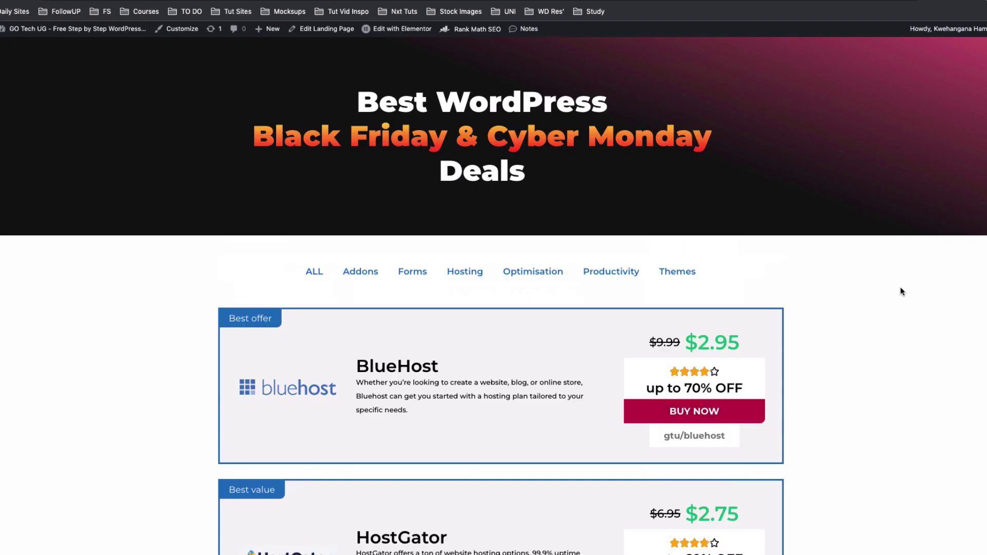
# - Scroll the Black Friday deals page through the cards from BlueHost down to WP Mail SMTP
pyautogui.scroll(-9, 901, 291)
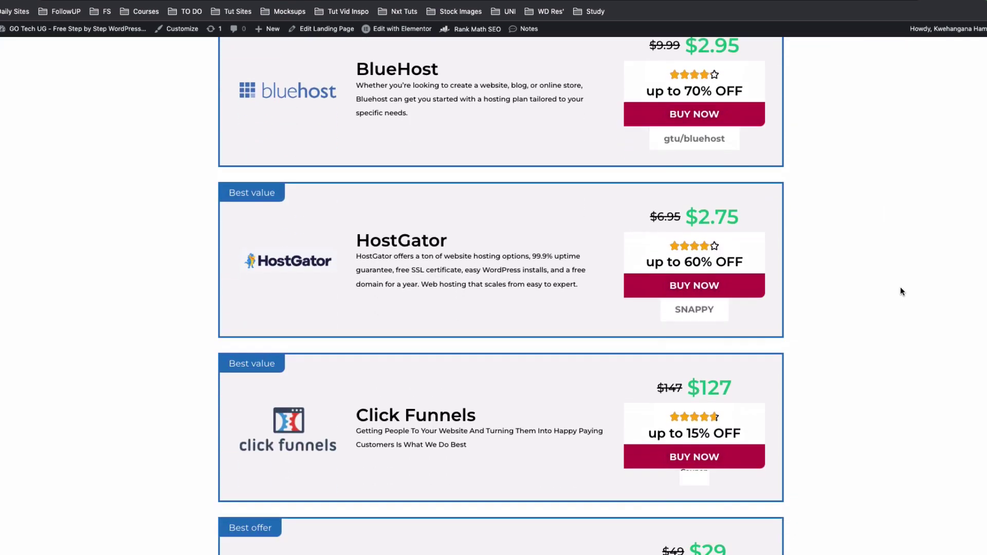
pyautogui.scroll(-8, 901, 291)
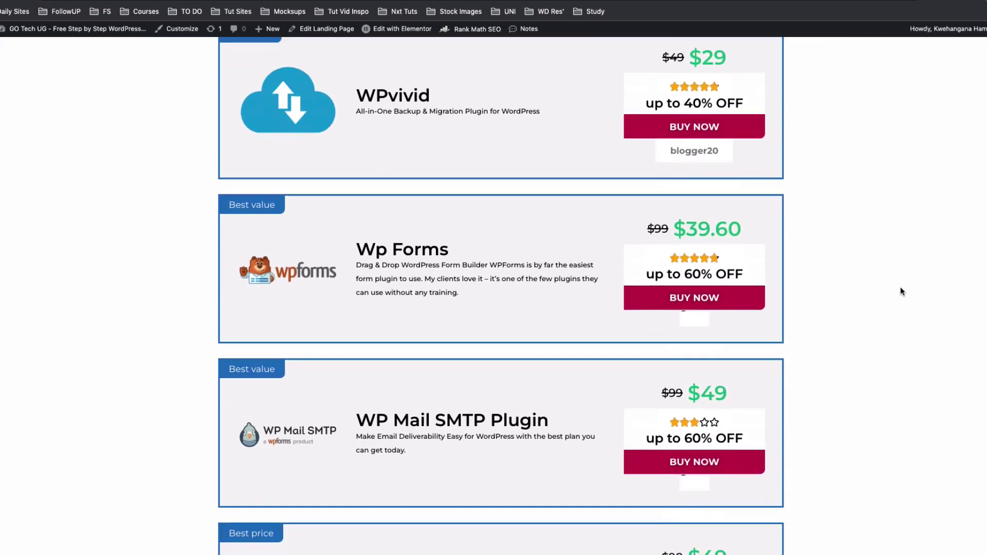
pyautogui.scroll(-2, 901, 291)
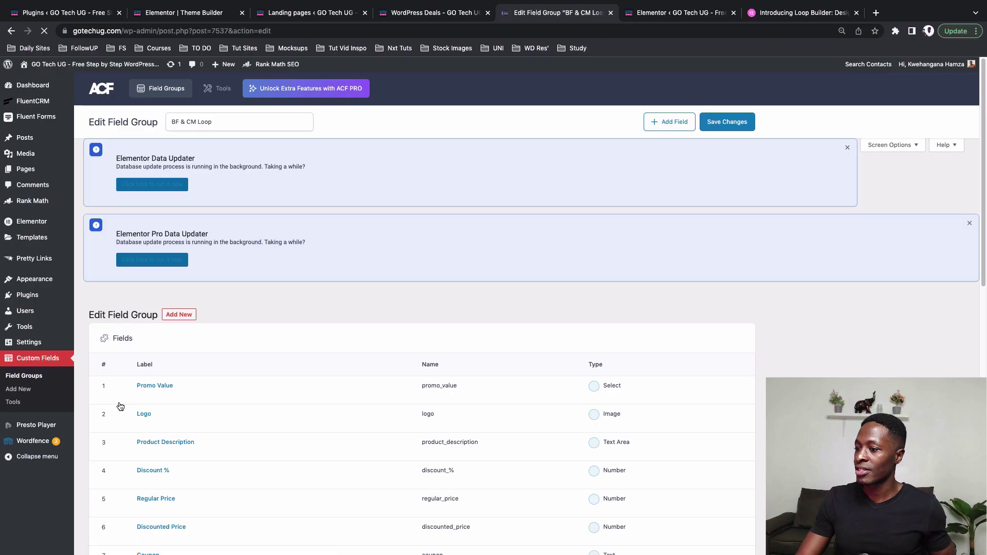
pyautogui.scroll(-5, 398, 371)
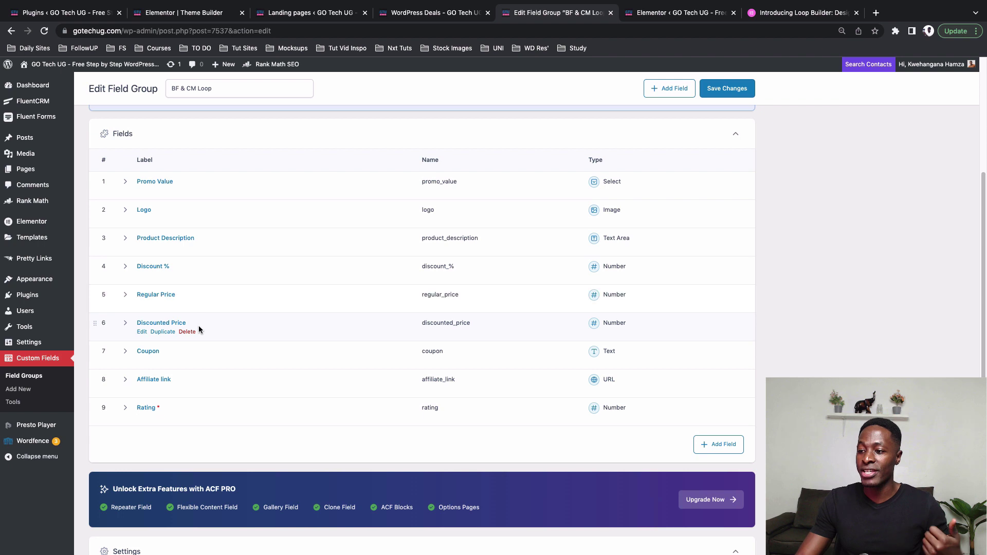
pyautogui.scroll(1, 317, 359)
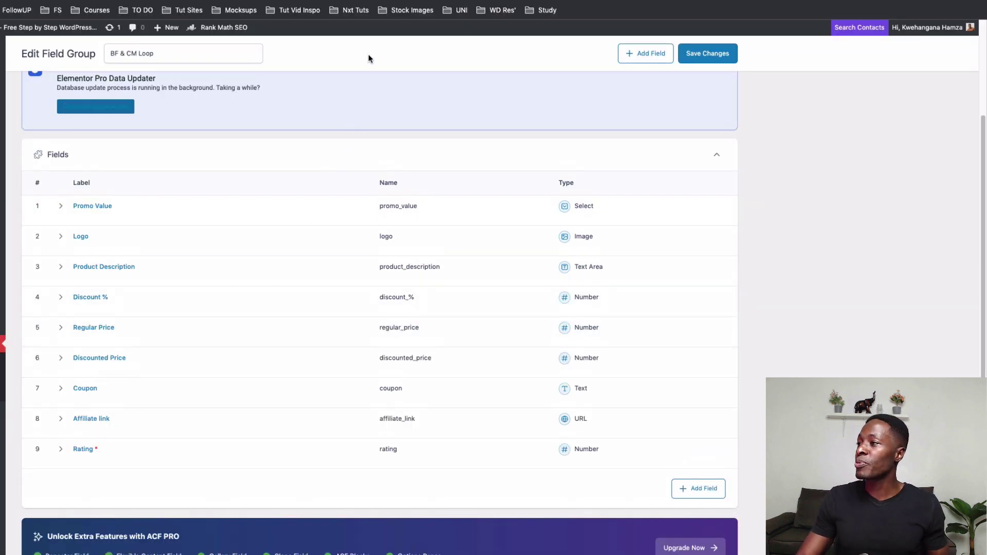
pyautogui.hotkey('ctrl', 'Tab')
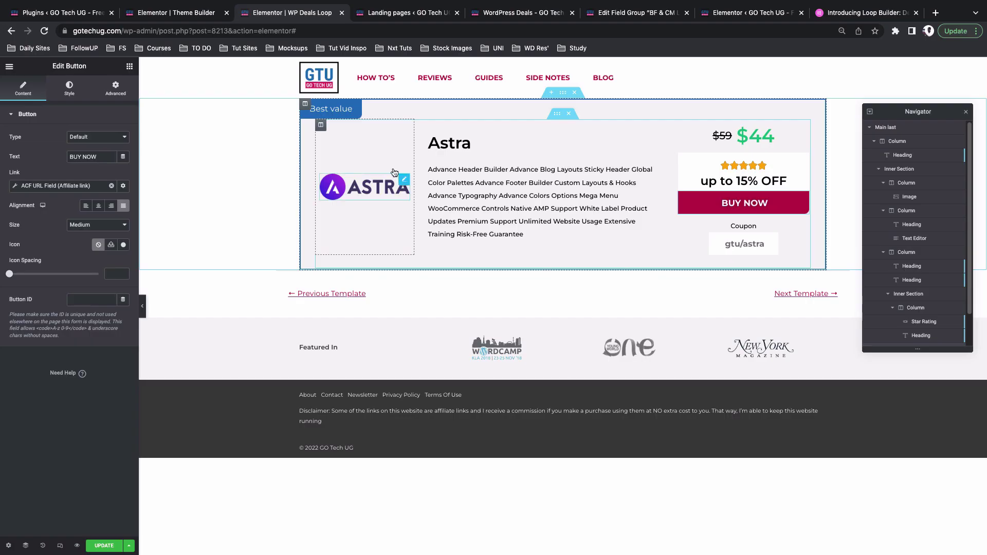
# - Filter Theme Builder to Loop Item templates and open WP Deals Loop in its editor tab
pyautogui.click(394, 172)
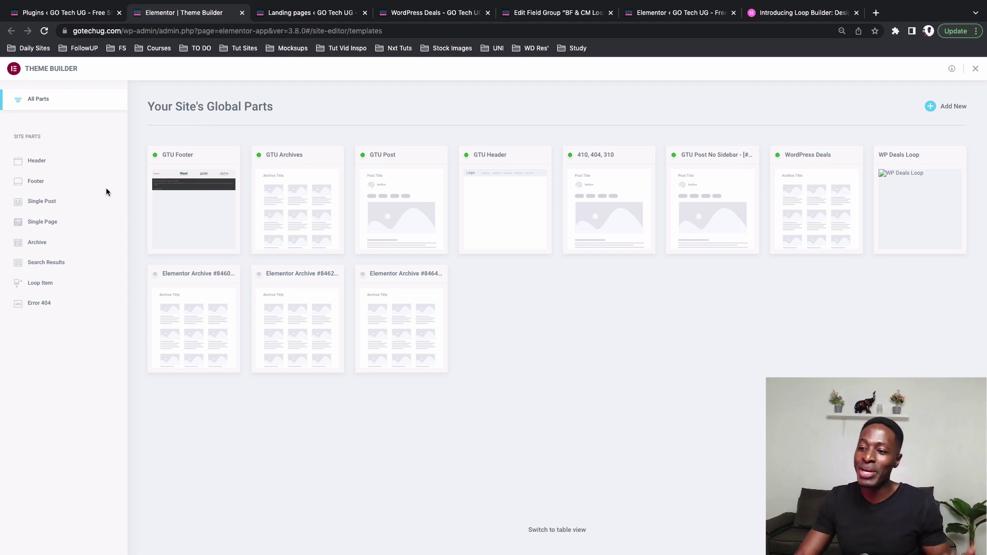
pyautogui.click(40, 283)
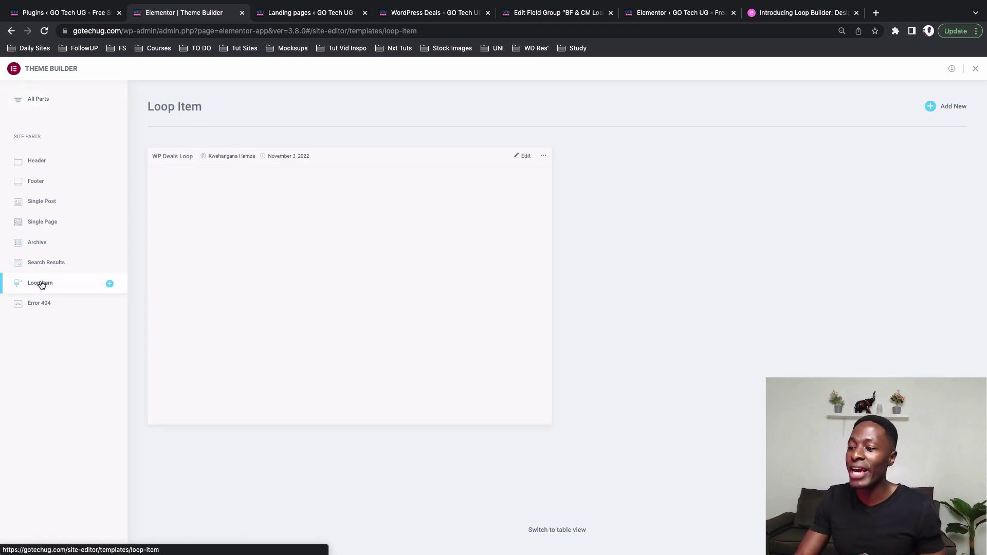
pyautogui.click(523, 156)
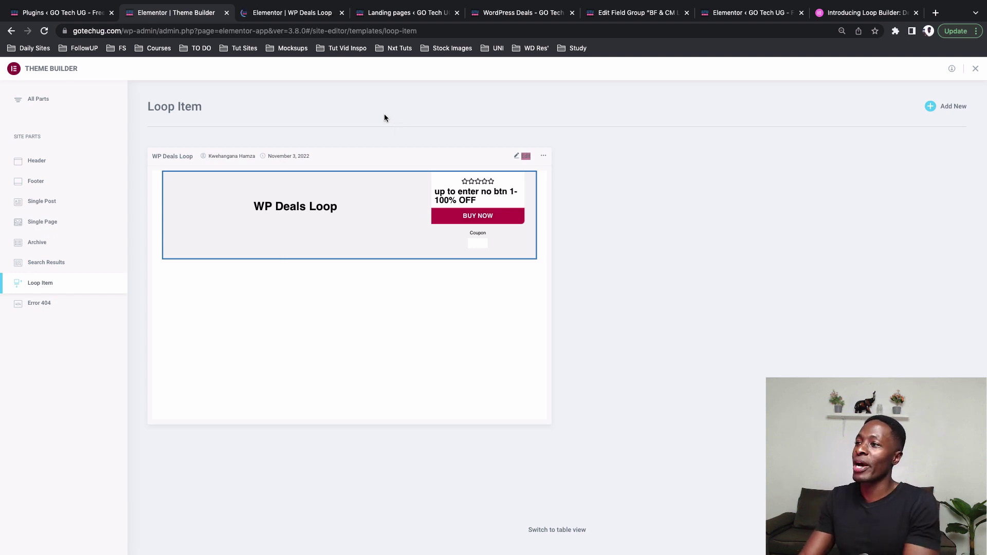
pyautogui.click(309, 15)
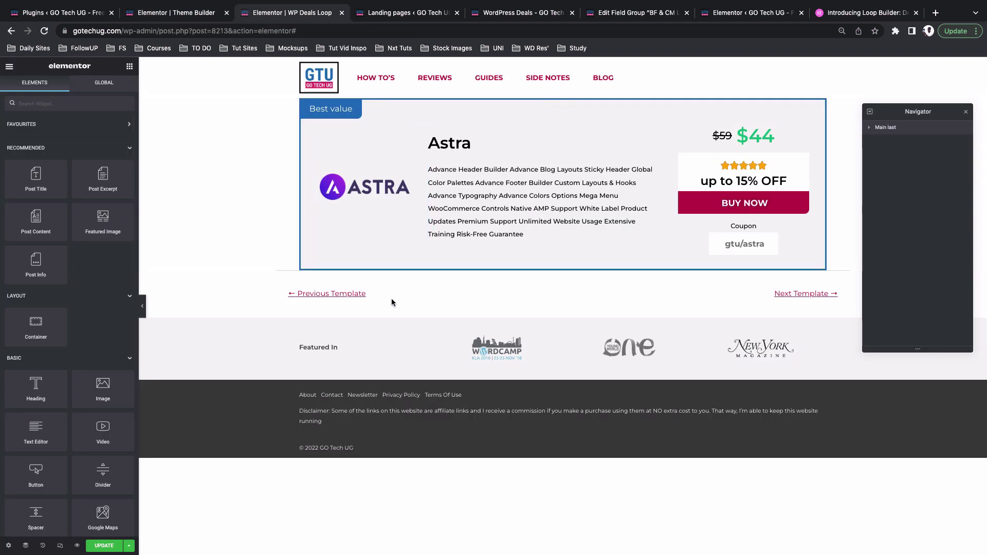
# - Inspect the Astra card's logo image, title heading, description text and BUY NOW button
pyautogui.click(405, 182)
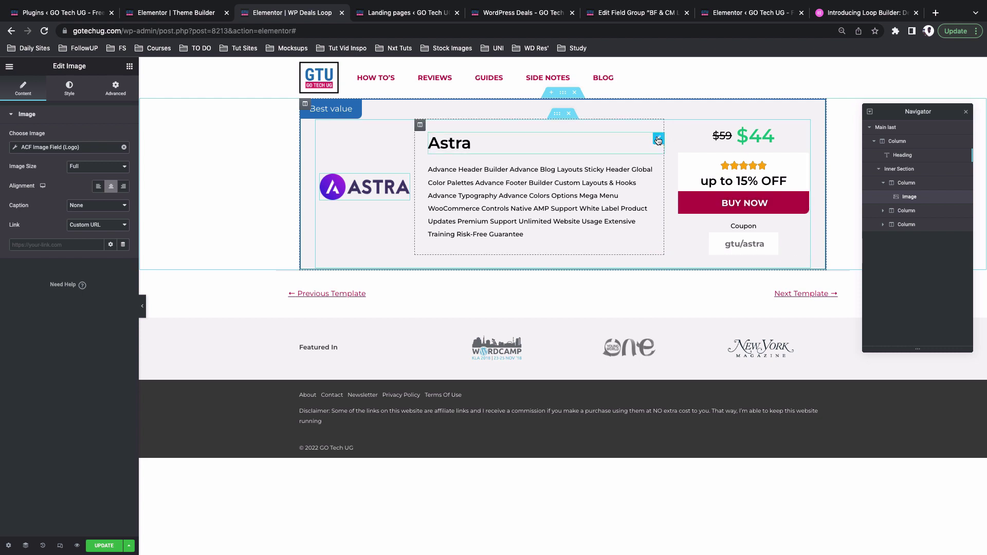
pyautogui.click(658, 140)
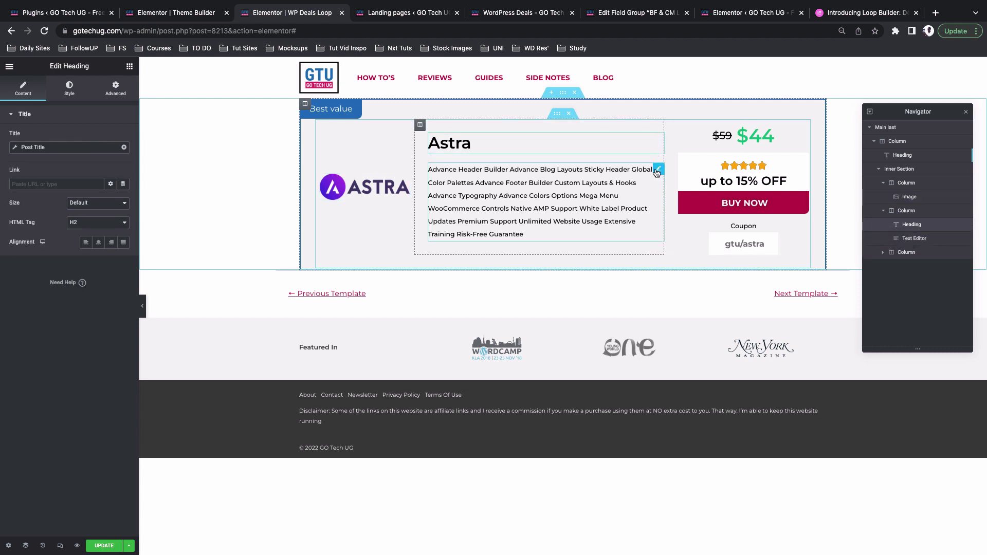
pyautogui.click(657, 172)
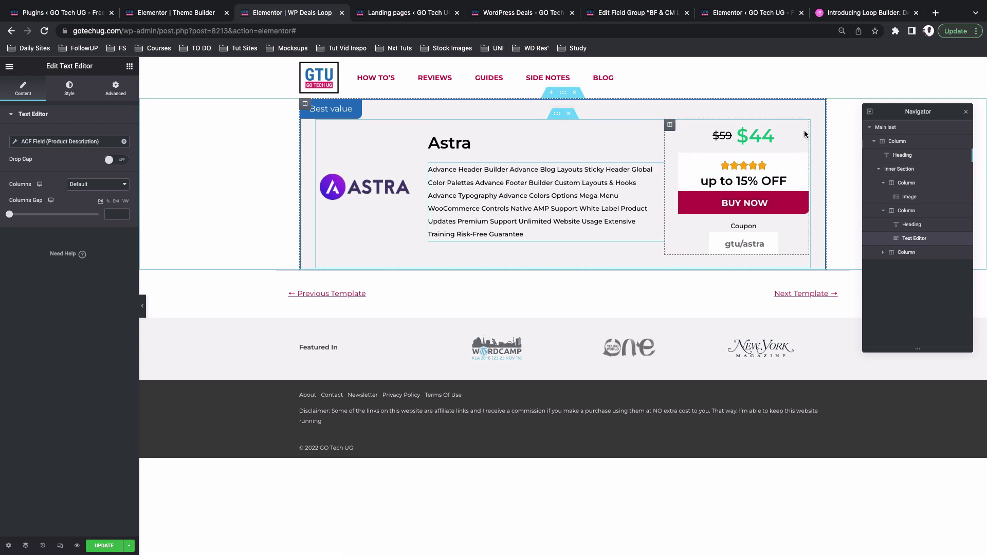
pyautogui.click(744, 202)
pyautogui.click(404, 184)
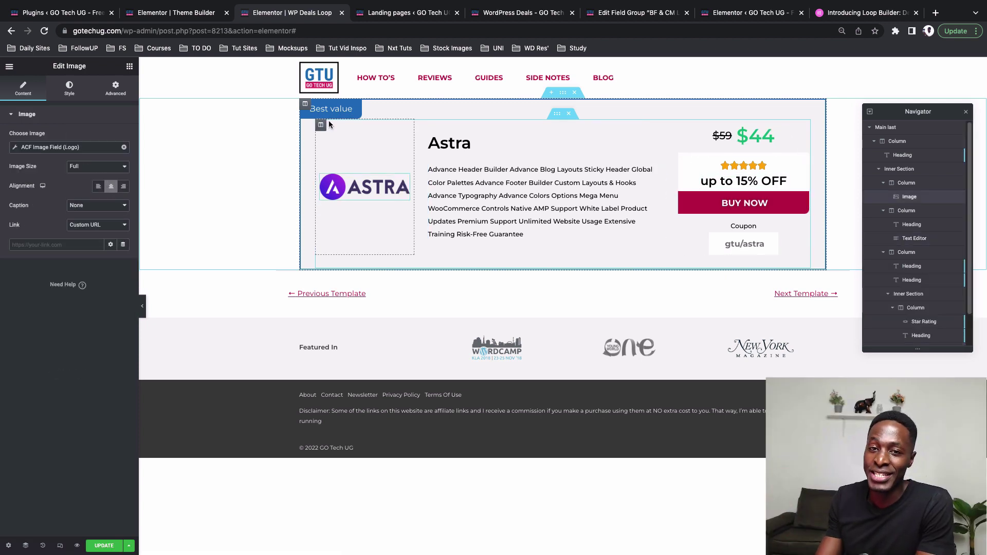
pyautogui.click(660, 139)
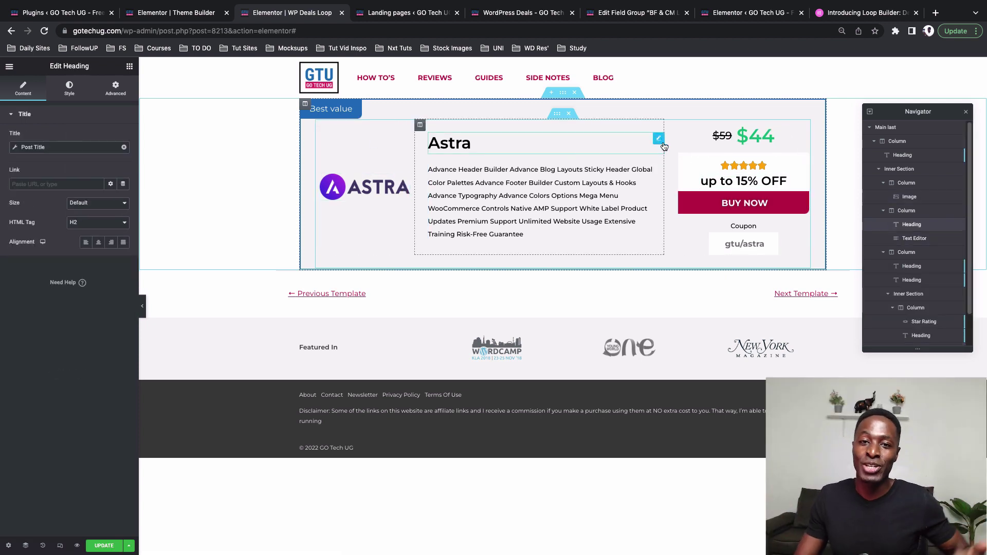
pyautogui.click(656, 167)
# - Check which ACF field key feeds the $44 discounted price heading
pyautogui.click(743, 138)
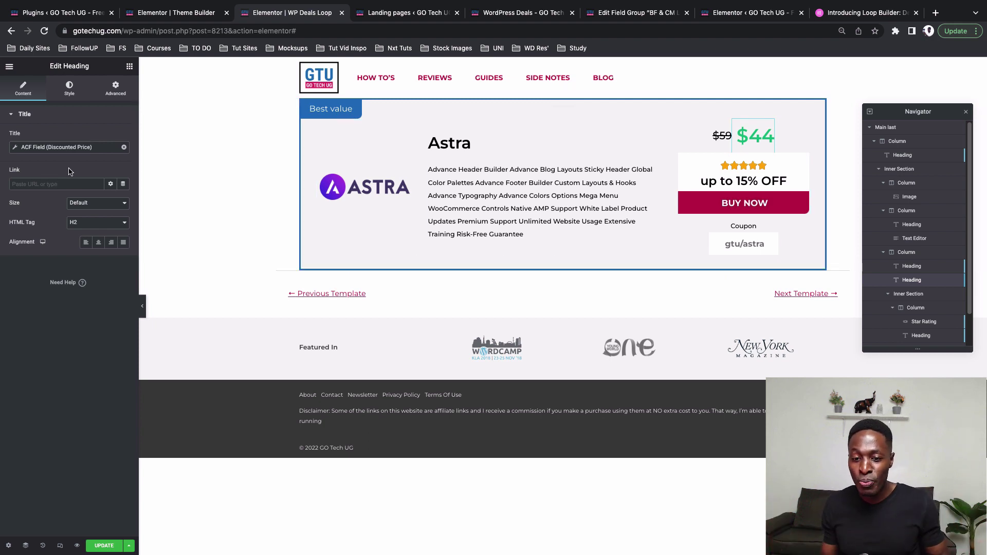
pyautogui.click(100, 150)
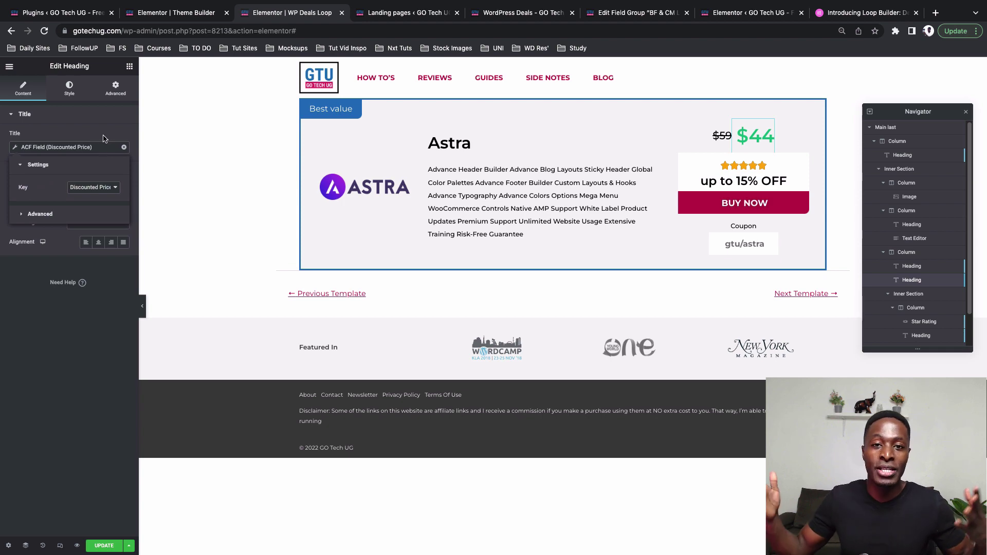
pyautogui.press('super+7')
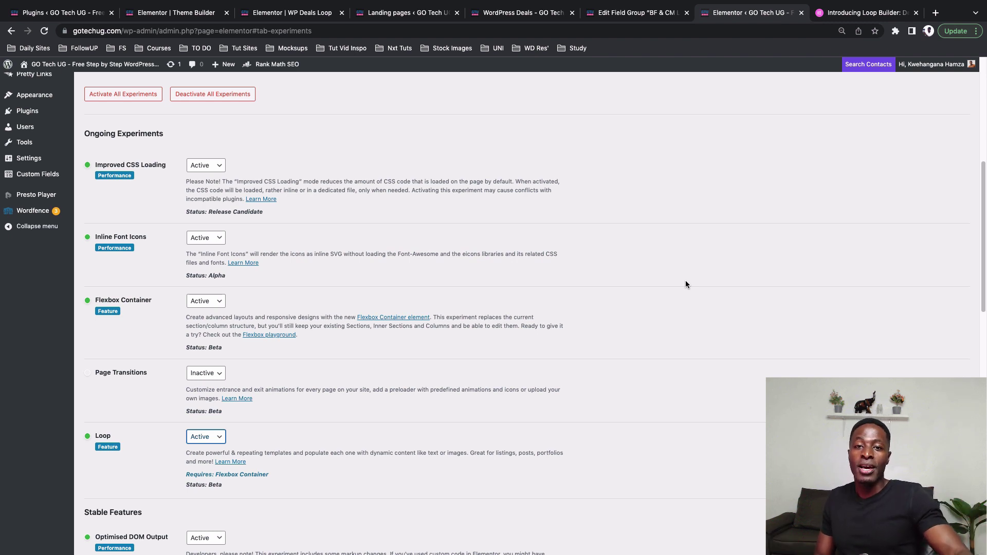
# - Click off the Loop dropdown on the Experiments page
pyautogui.click(297, 349)
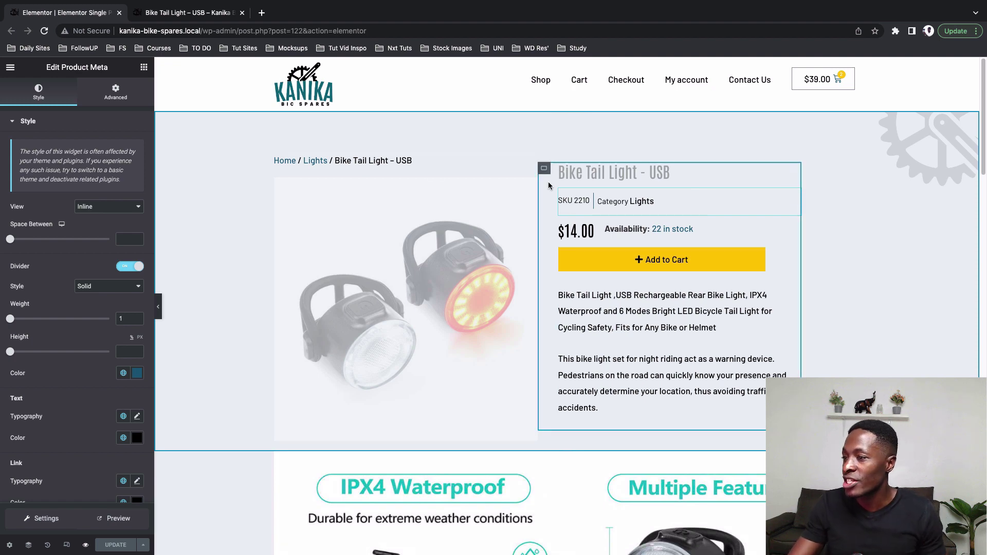
# - Preview the live Bike Tail Light – USB product page, then return to the template editor
pyautogui.click(213, 16)
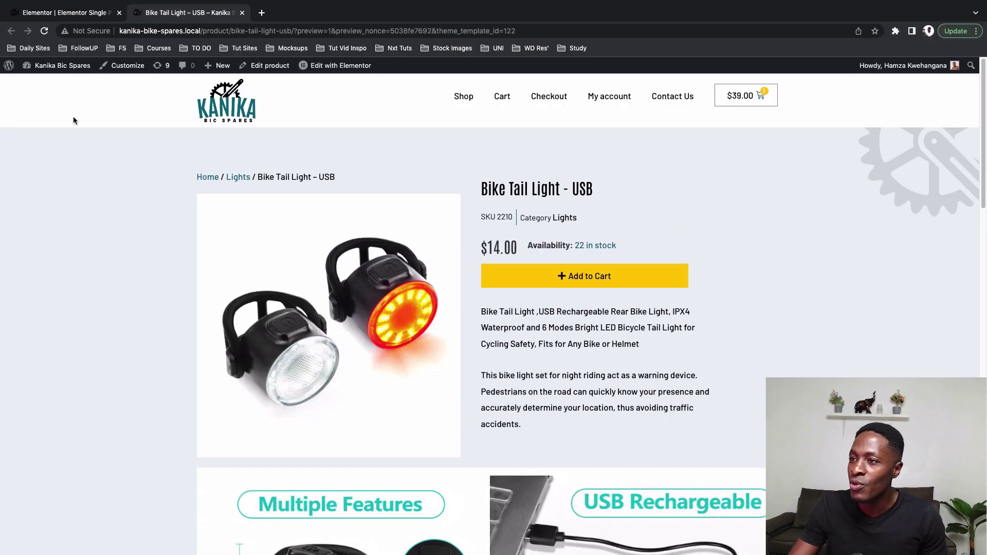
pyautogui.click(71, 11)
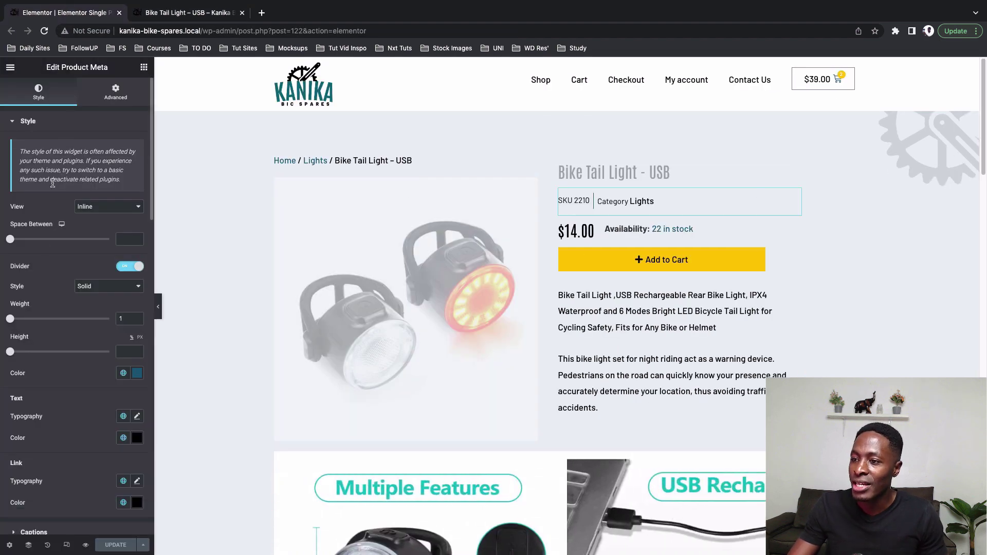
pyautogui.scroll(-3, 32, 276)
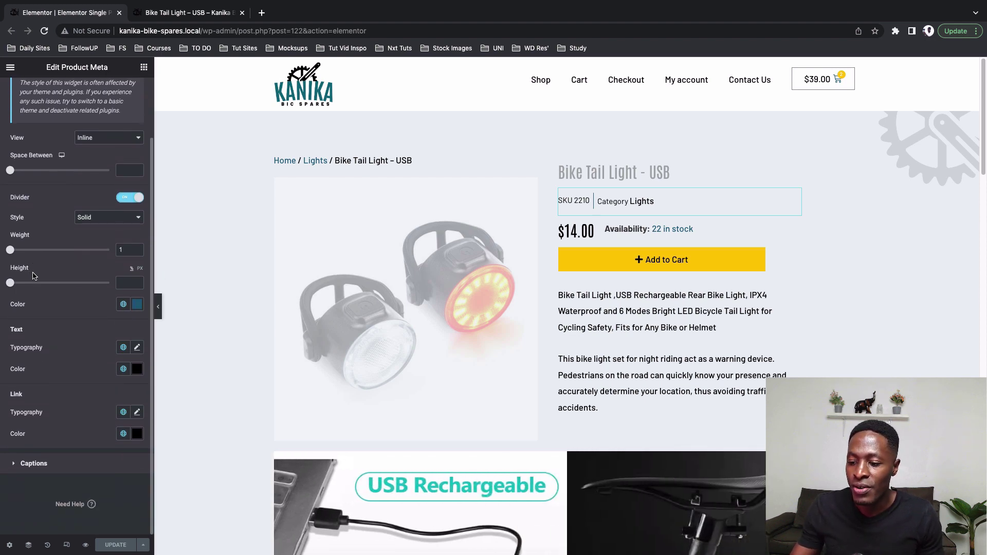
pyautogui.scroll(3, 43, 234)
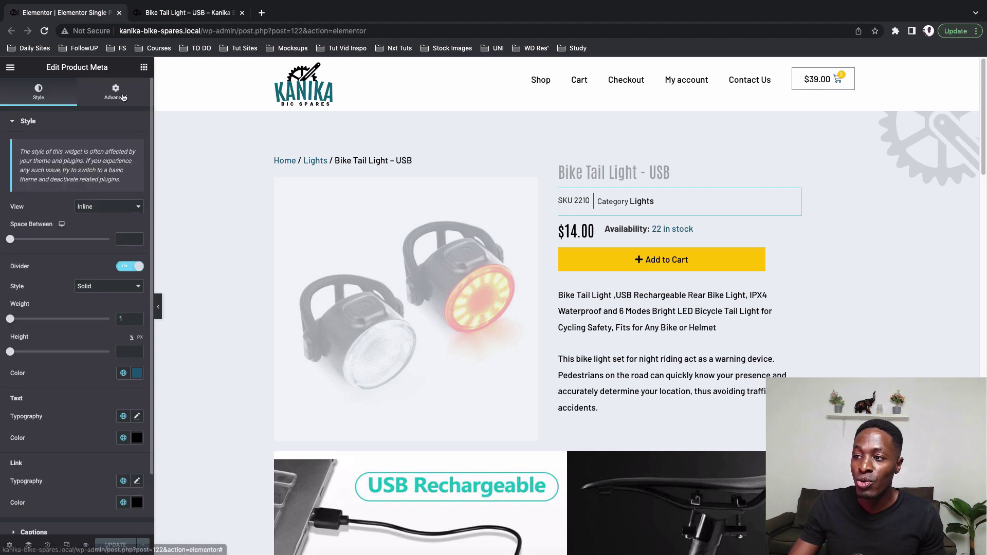
# - Check the product meta widget's Custom CSS, then set its Divider Weight to 15
pyautogui.click(122, 99)
pyautogui.scroll(-4, 60, 388)
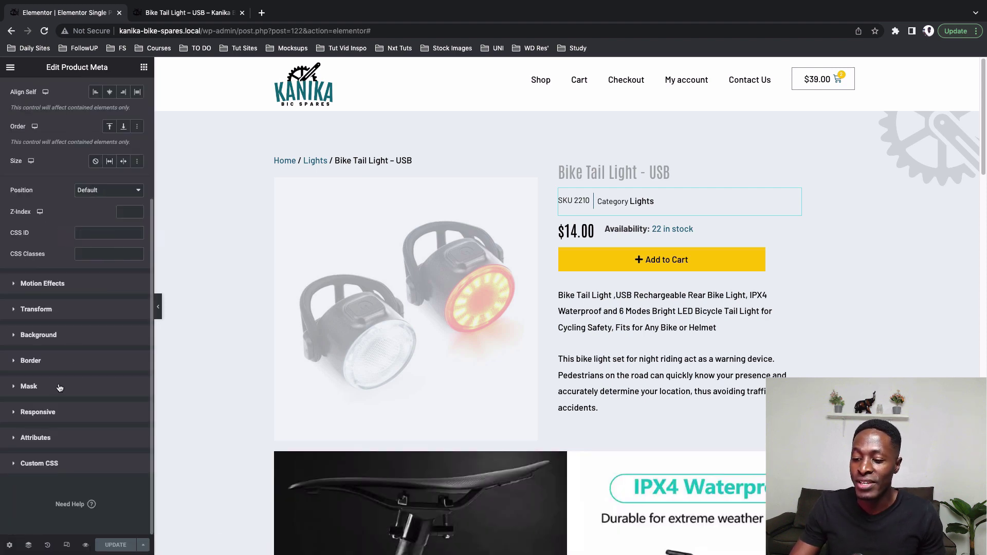
pyautogui.click(29, 464)
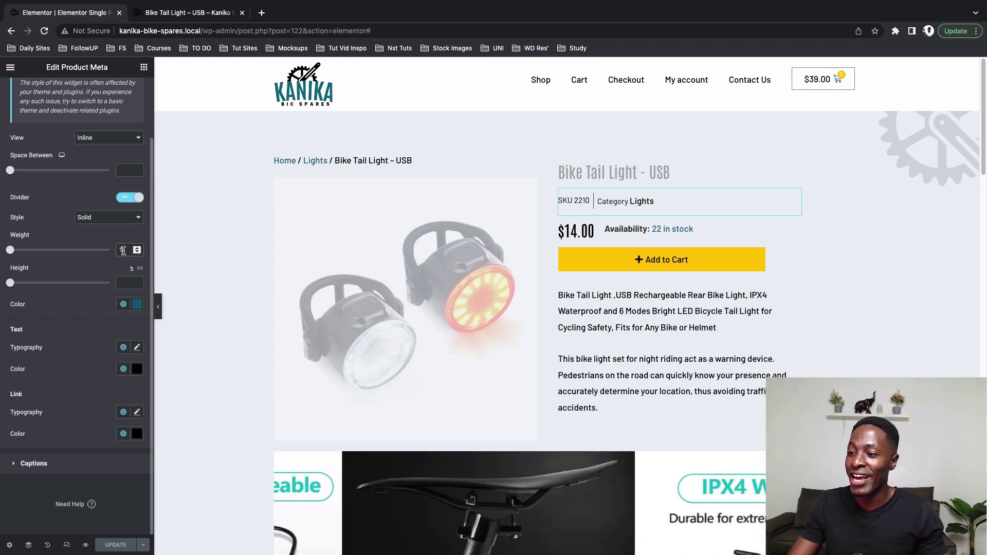
pyautogui.click(123, 251)
pyautogui.write('1')
pyautogui.write('5')
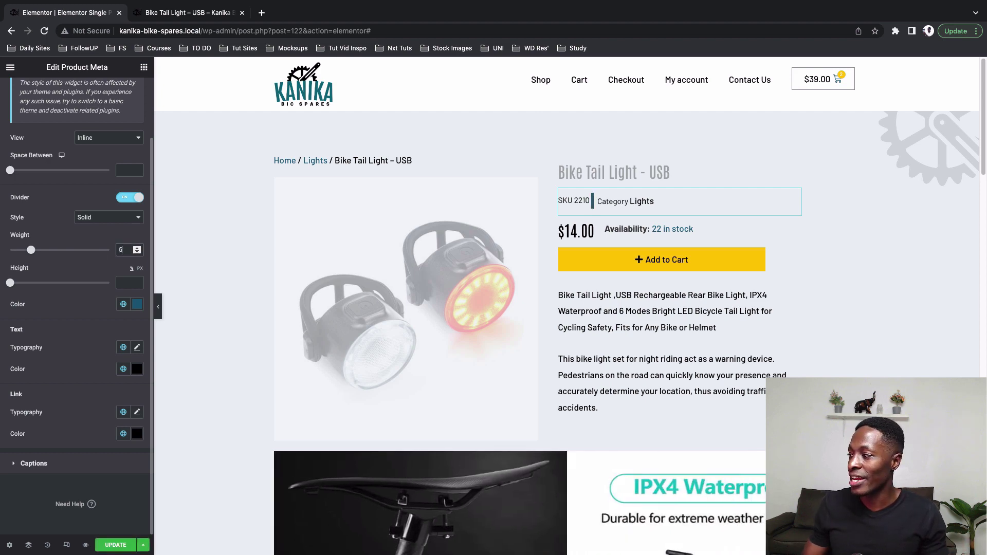